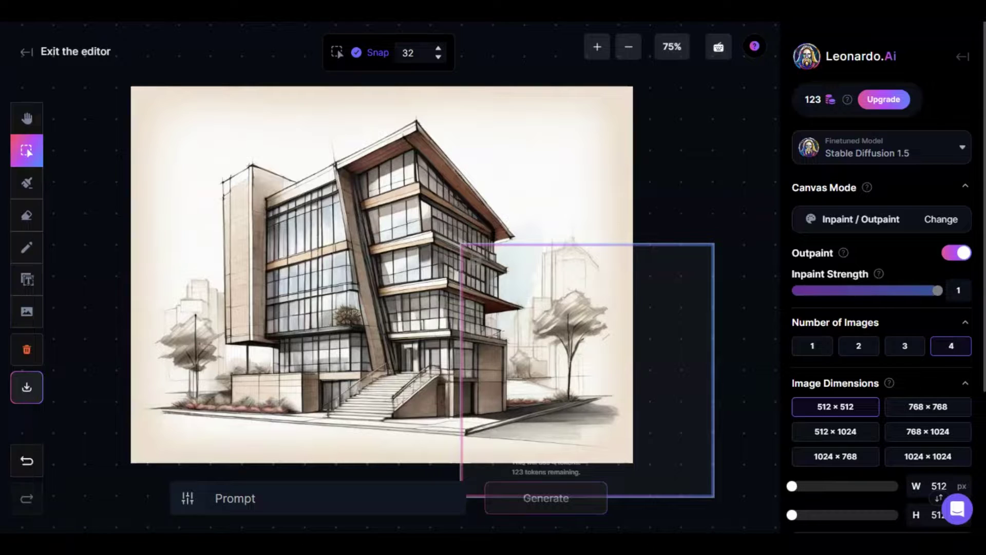
- Bring up the clear-canvas prompt and cancel it, keeping the building sketch intact
left_click(36, 353)
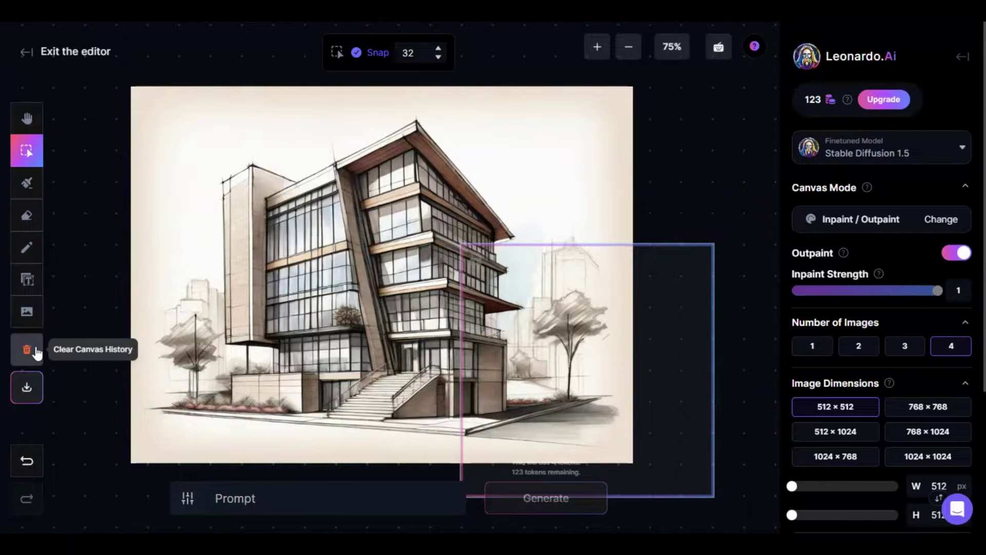
left_click(36, 353)
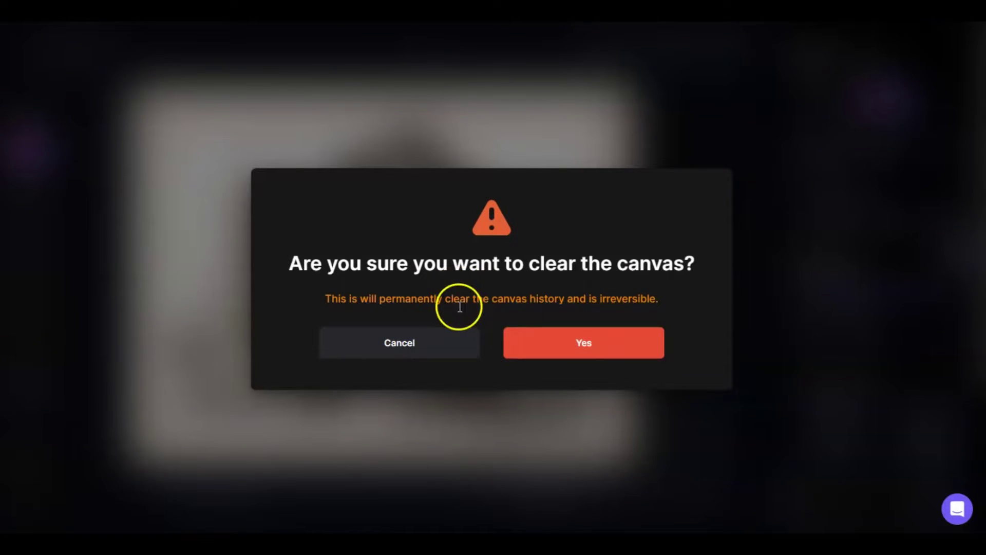
left_click(426, 343)
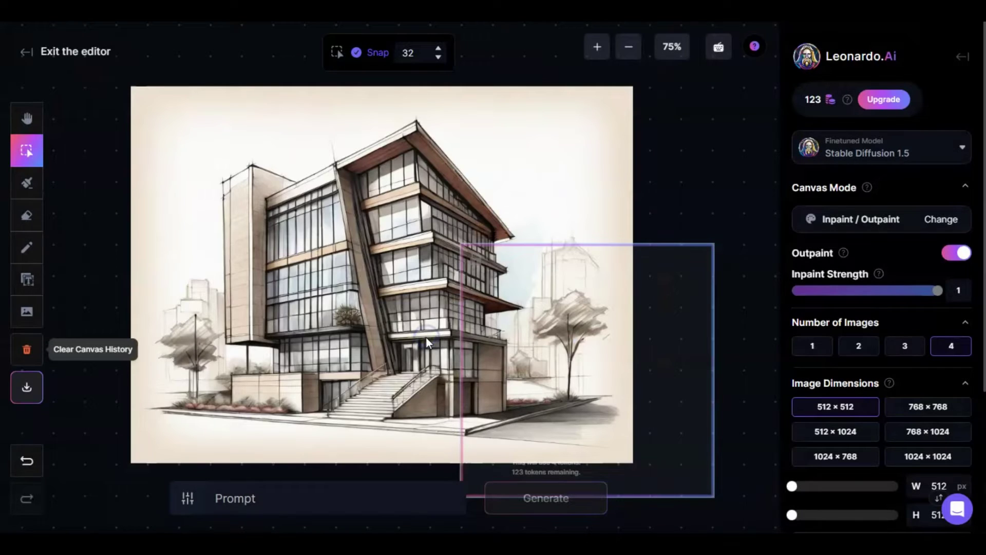
- Switch to the Text tool and set the text colour to red #C80C0C
left_click(30, 281)
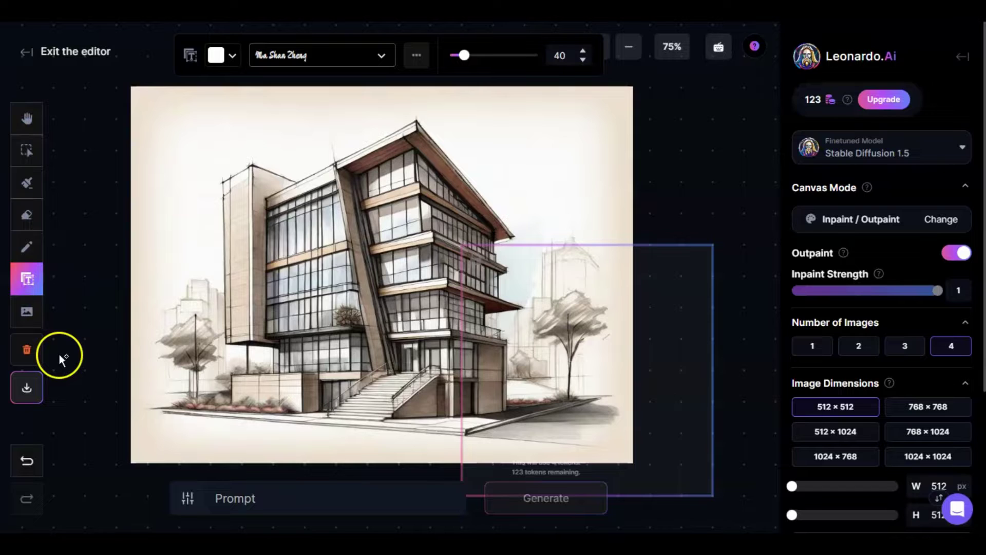
left_click(234, 57)
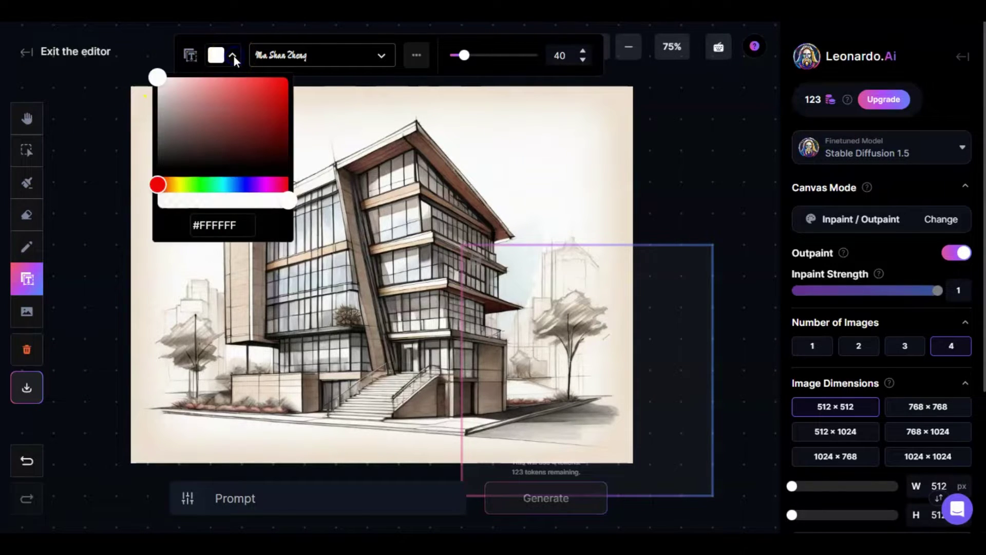
left_click(280, 97)
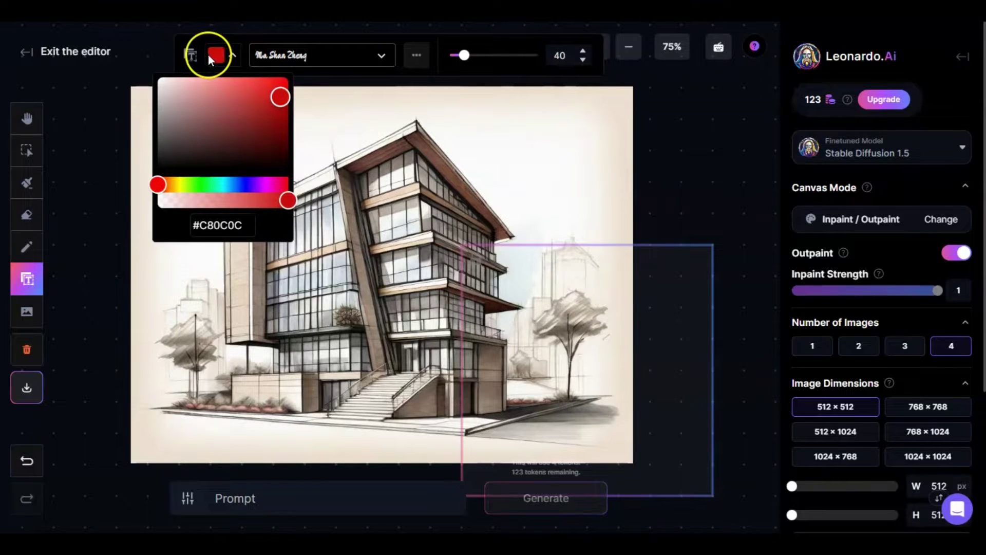
left_click(237, 36)
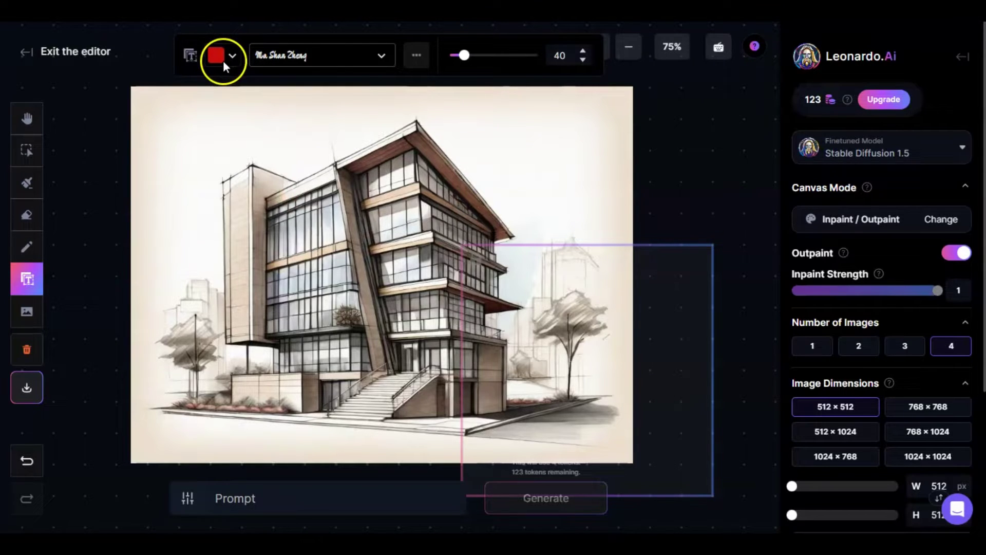
- Change the text font from Ma Shan Zheng to Tapestry
left_click(327, 64)
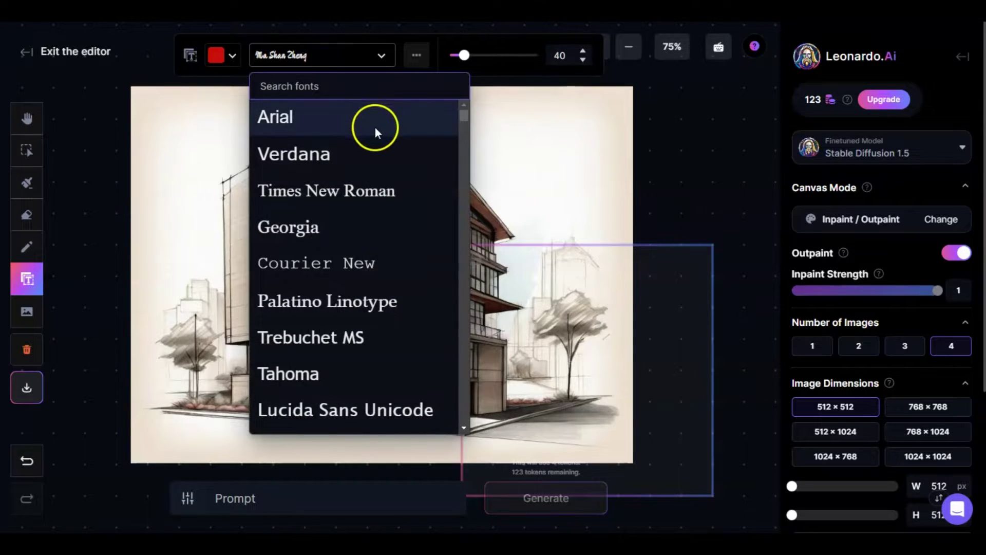
left_click_drag(462, 119, 464, 394)
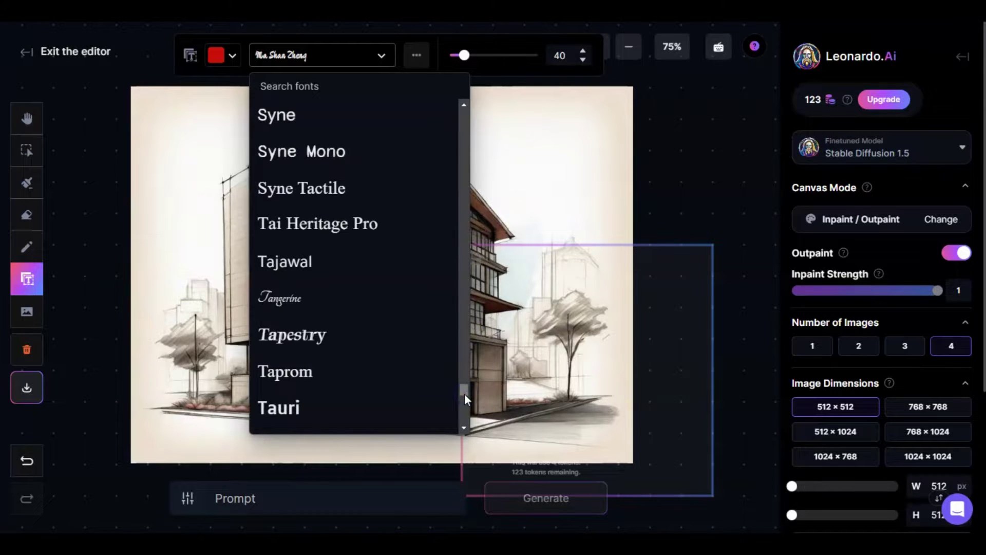
left_click(300, 332)
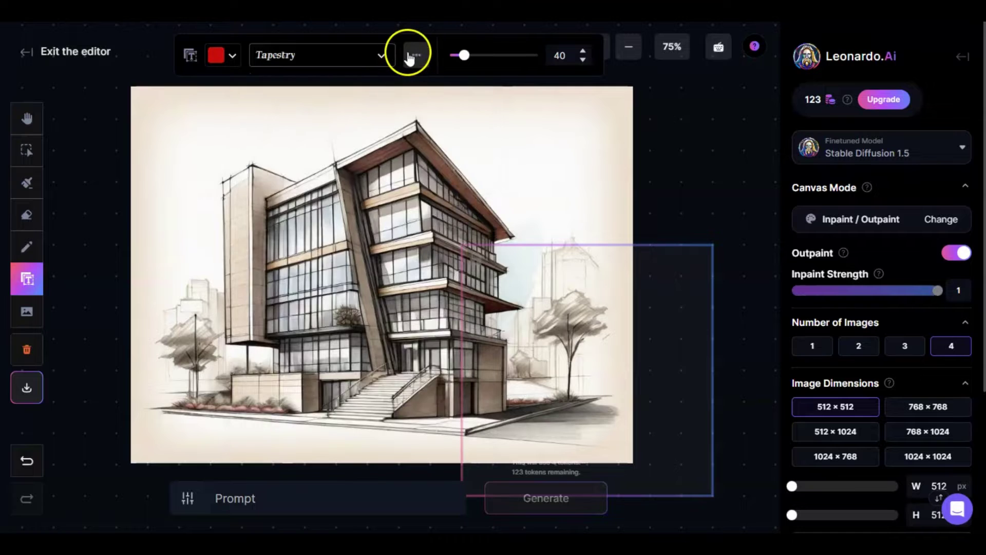
left_click(416, 55)
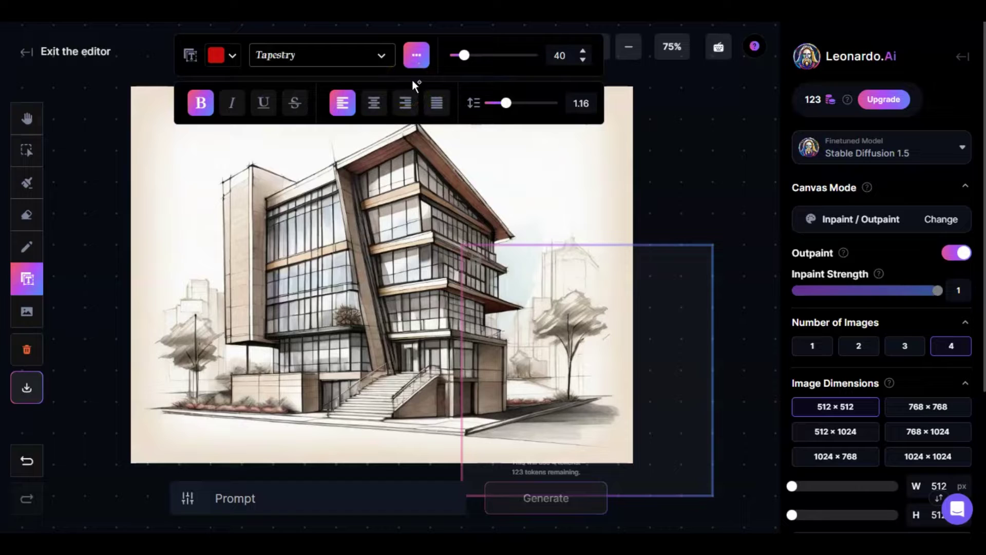
left_click(416, 55)
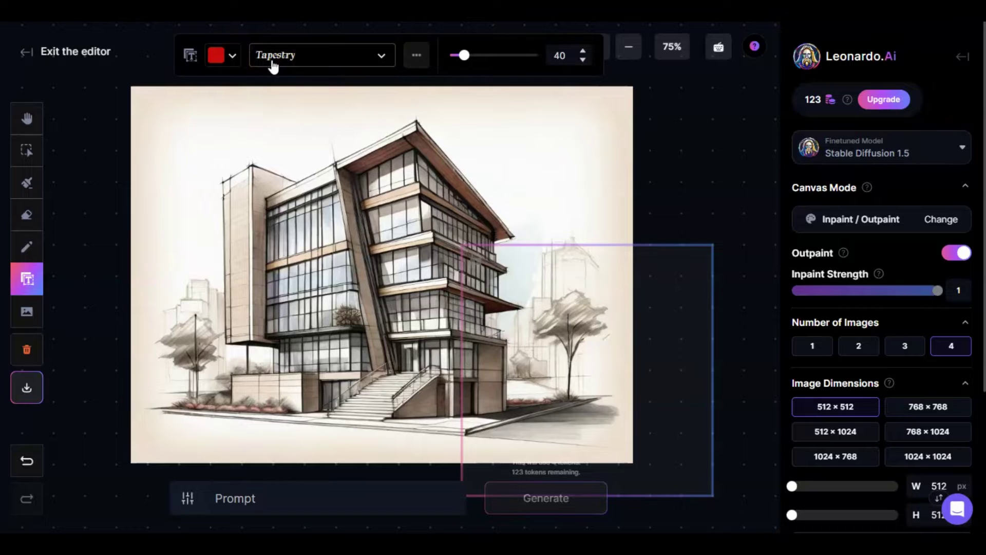
- Place a text box above the building and replace its placeholder with 'New Office Building'
left_click(279, 94)
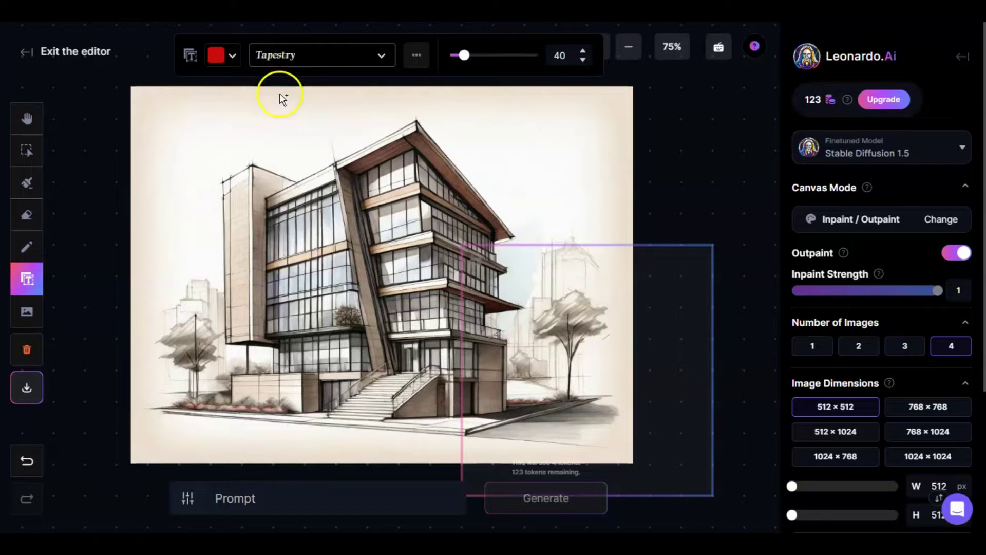
left_click(313, 117)
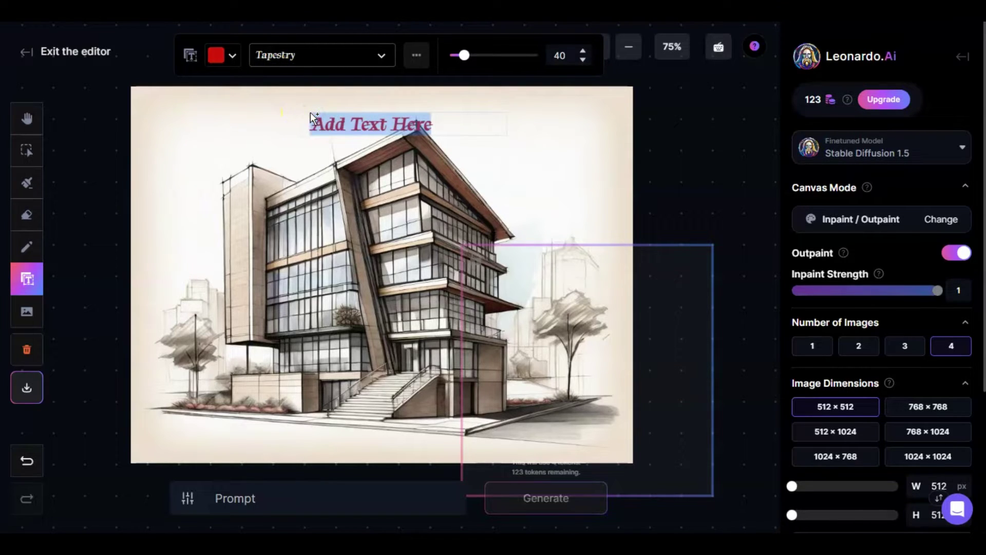
double_click(360, 124)
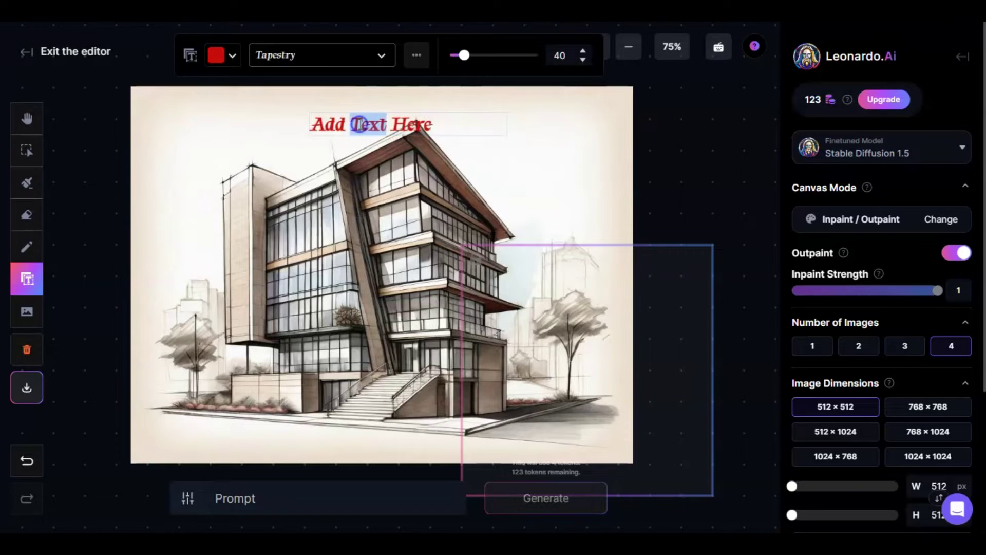
key("Delete")
key("Delete")
key("Delete")
key("Delete")
key("Delete")
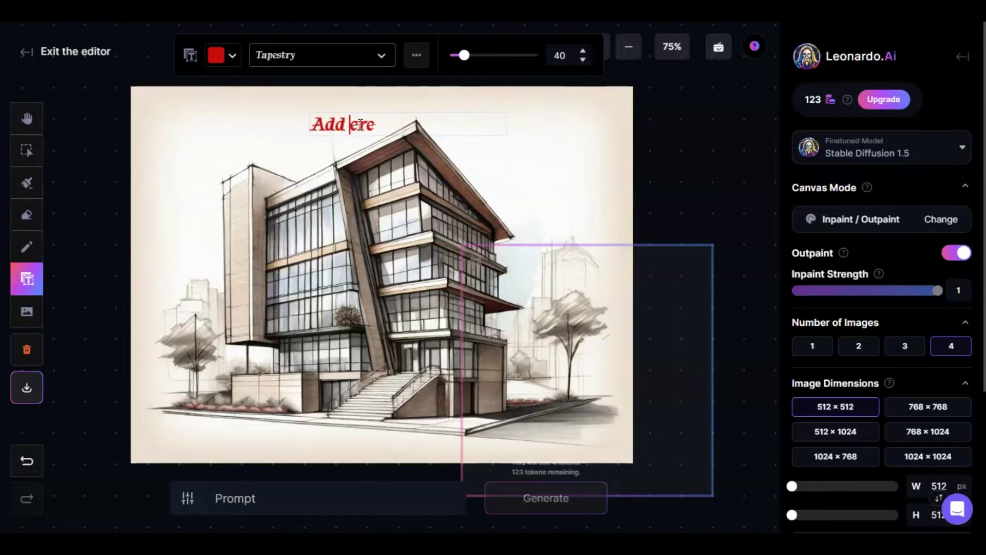
key("Delete")
key("BackSpace")
key("BackSpace")
key("BackSpace")
key("BackSpace")
type("New Office Bu")
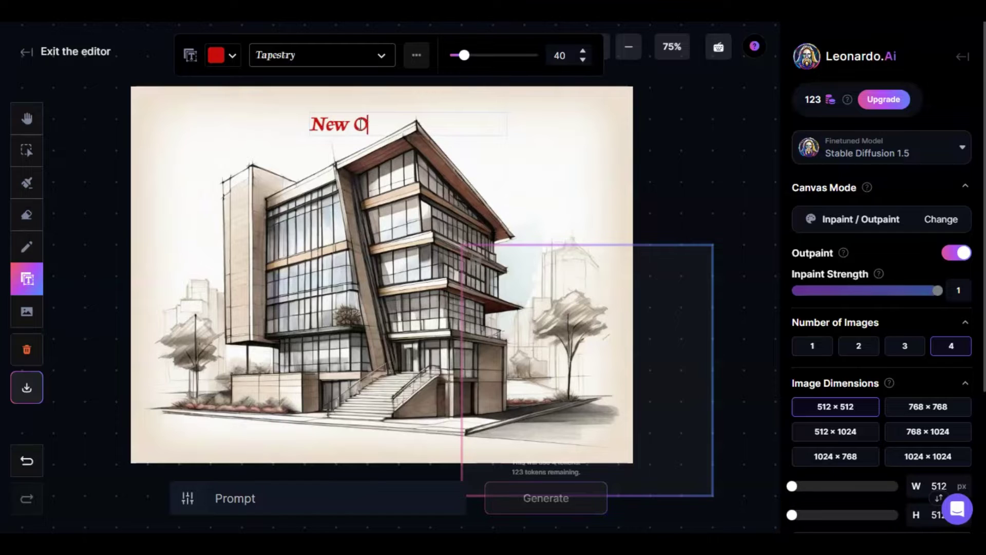
type("ilding")
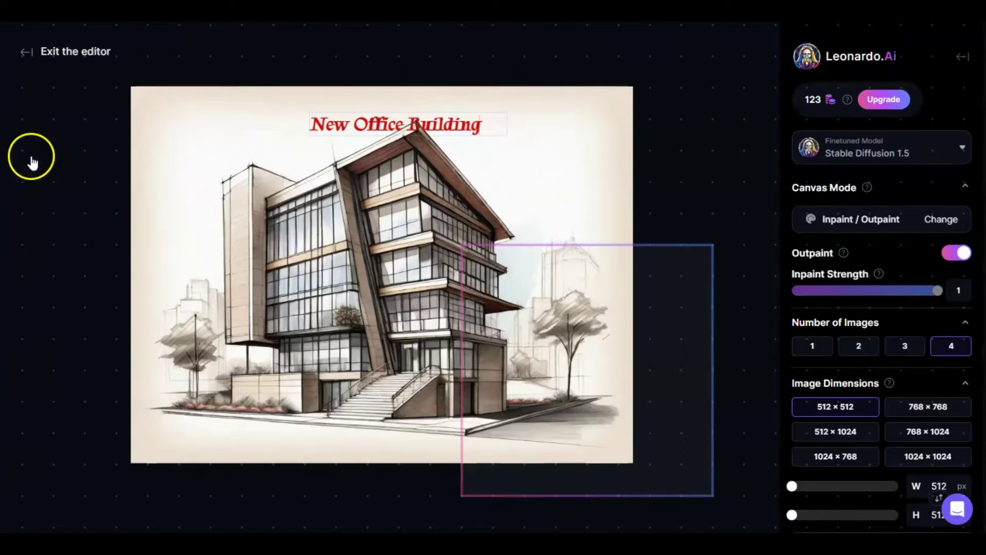
- Move the 'New Office Building' title slightly up and left, just above the roof
left_click(28, 154)
left_click_drag(435, 148, 375, 120)
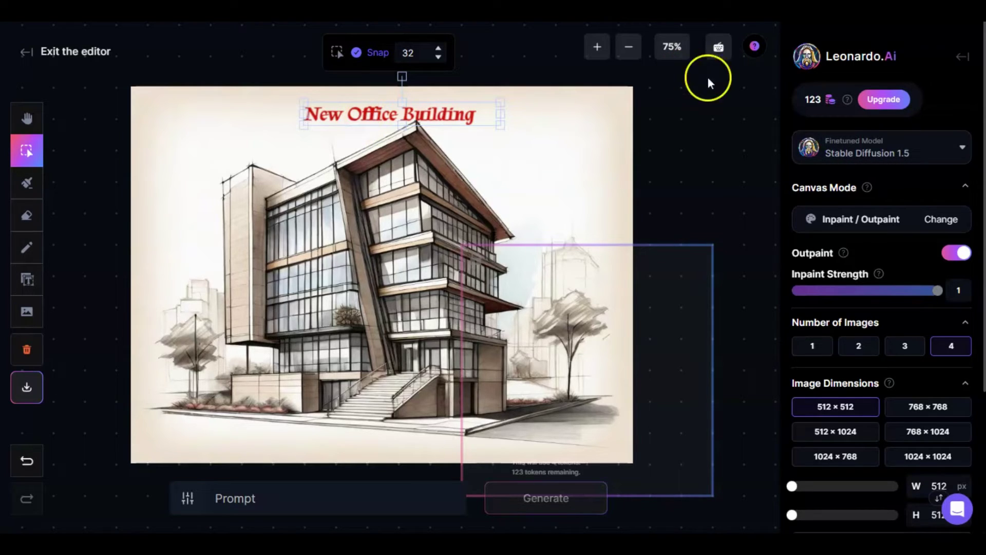
- Deselect the title and reactivate the Text tool, checking its red Tapestry size 40 settings
left_click(759, 26)
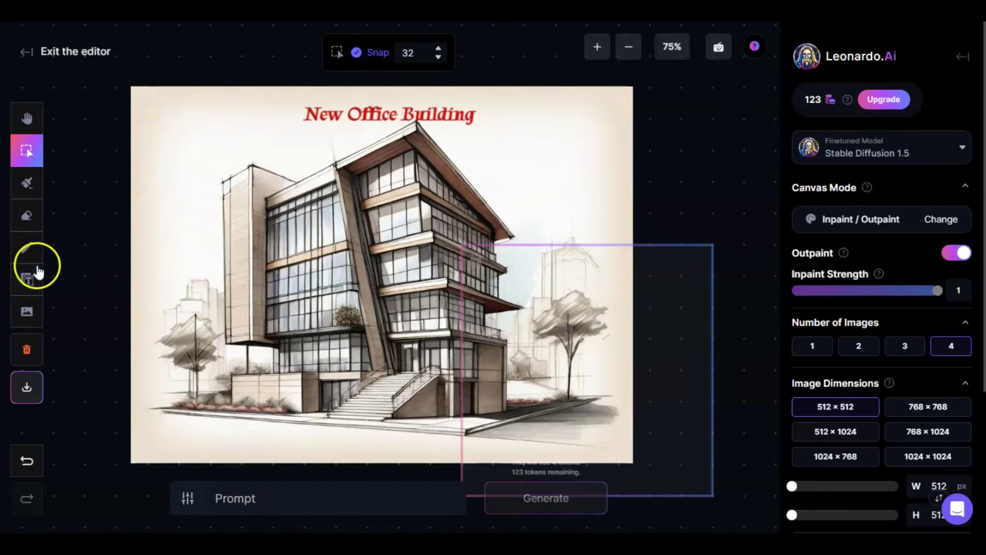
left_click(25, 279)
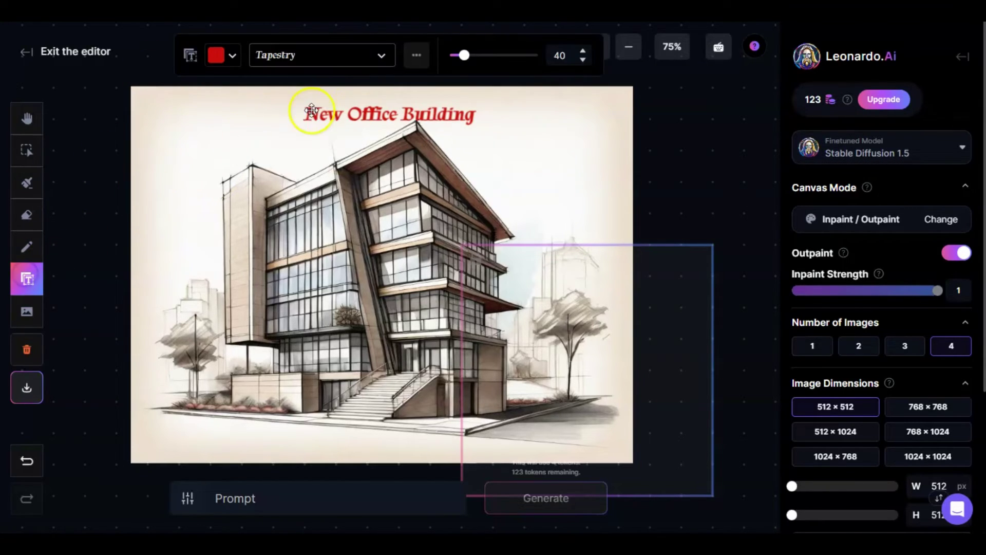
left_click(411, 60)
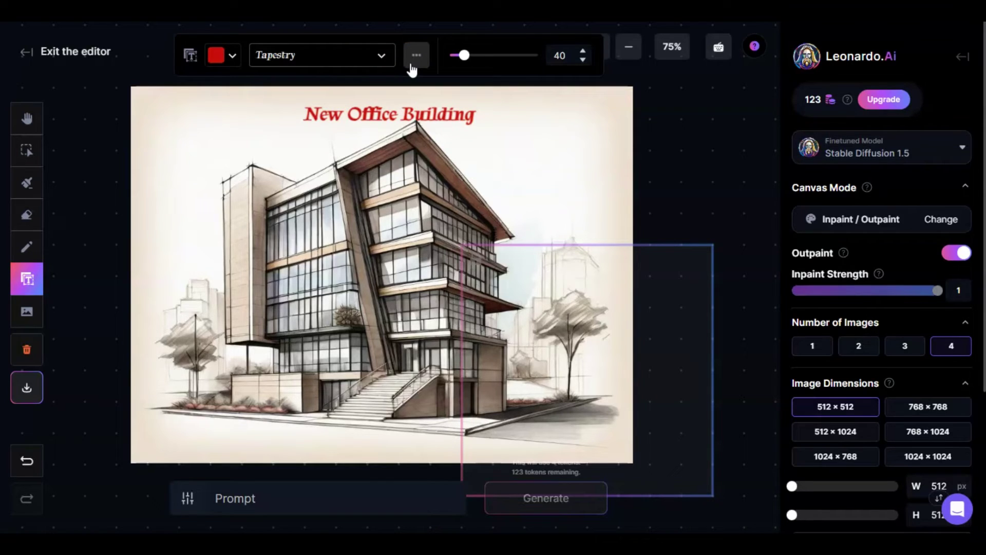
left_click(365, 55)
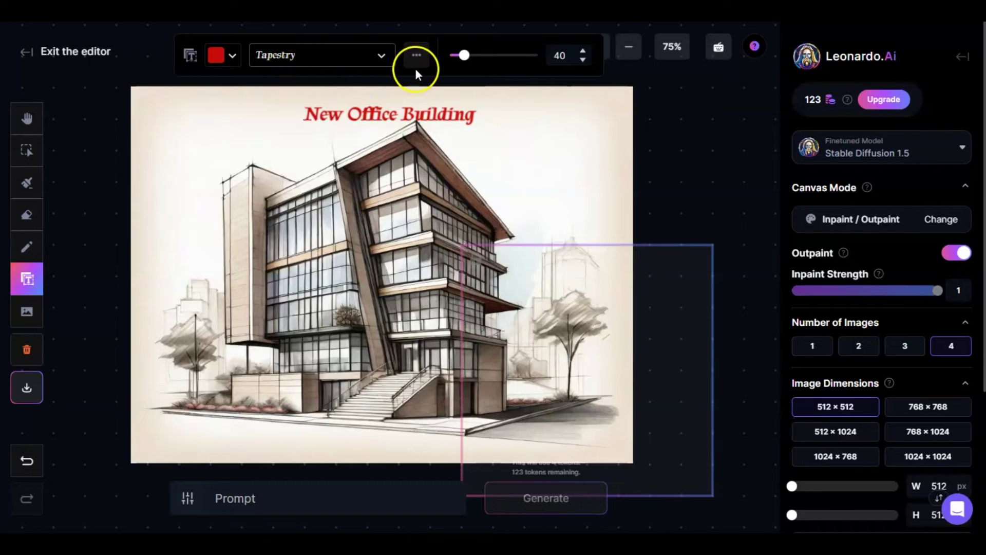